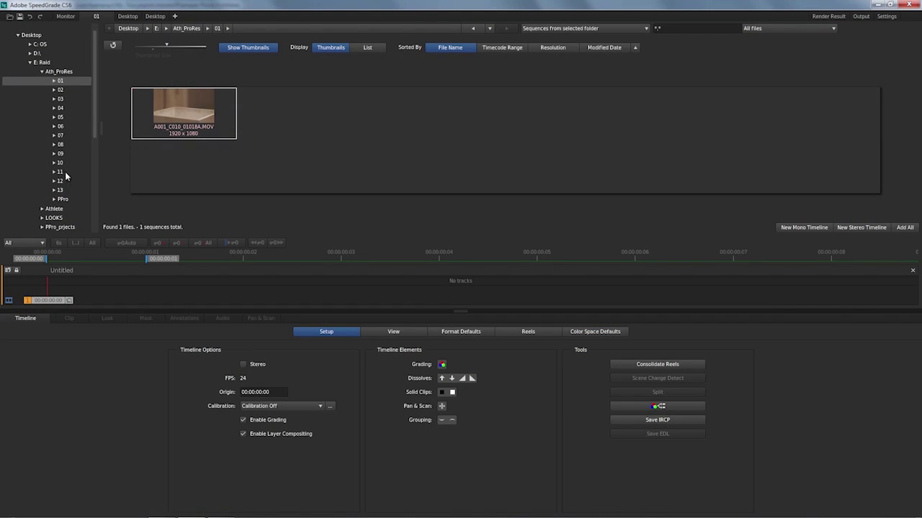
# - Preview the clip in reel folder 02, then return to the Ath_ProRes folder
pyautogui.click(61, 91)
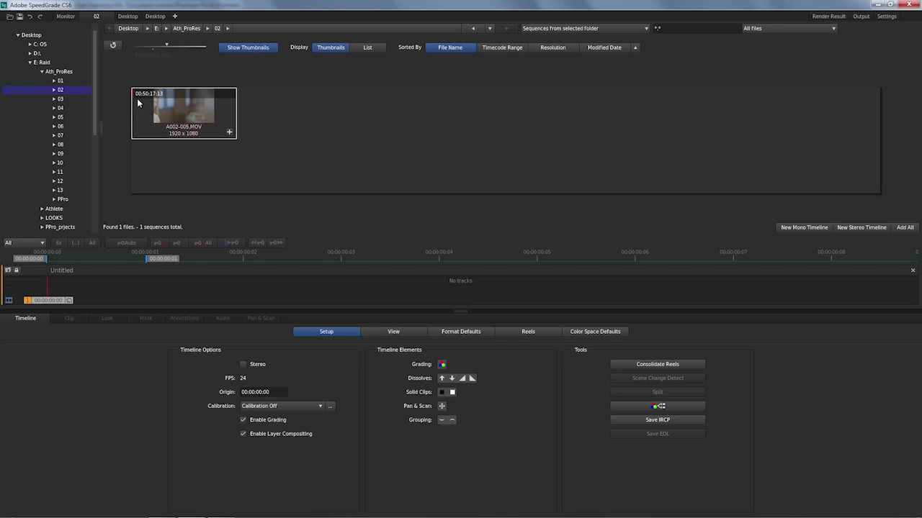
pyautogui.click(64, 72)
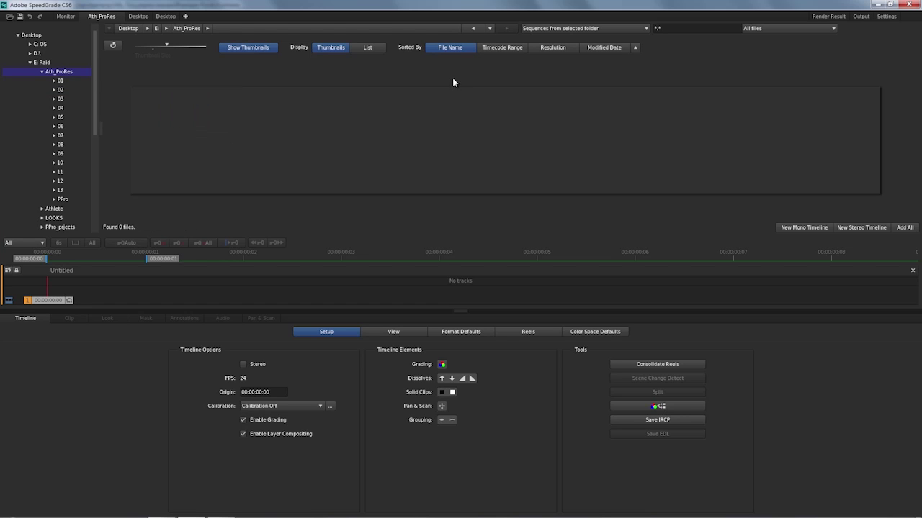
# - Scan Ath_ProRes with 'Sequences from folder + subtree' and add all 13 clips to the timeline
pyautogui.click(611, 28)
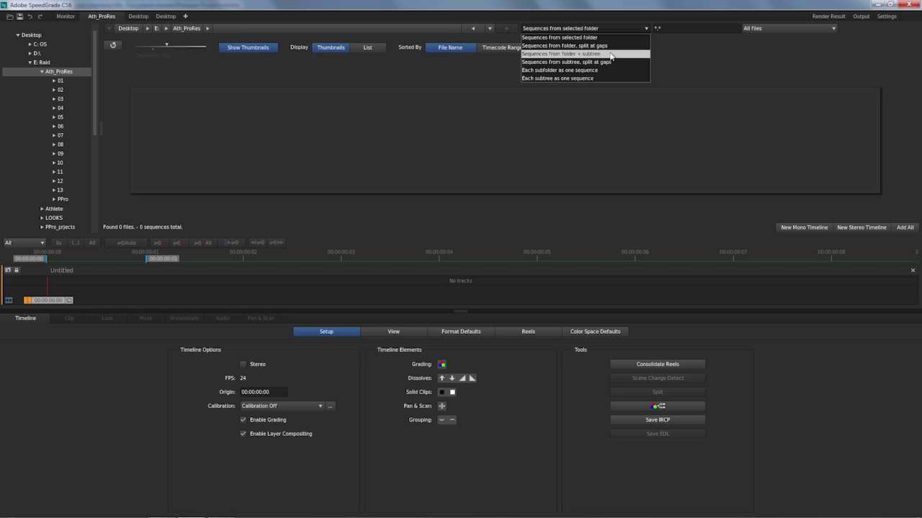
pyautogui.click(611, 54)
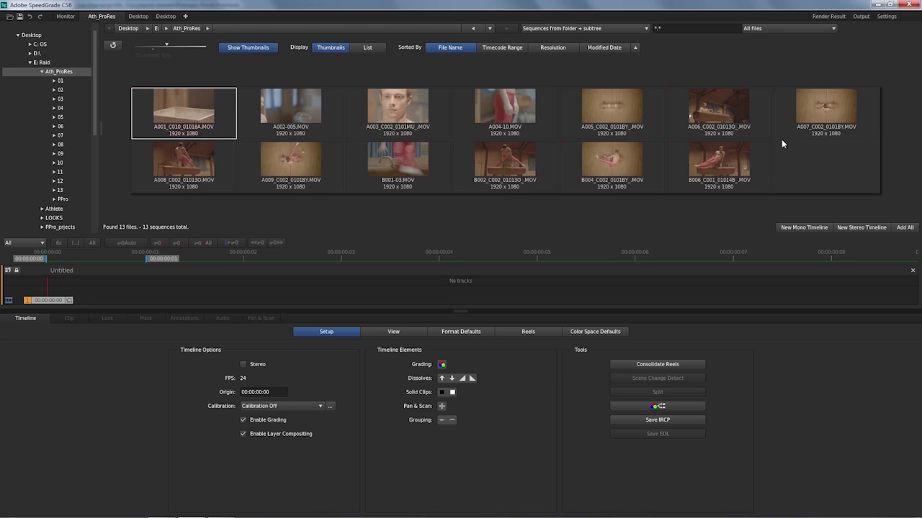
pyautogui.click(904, 229)
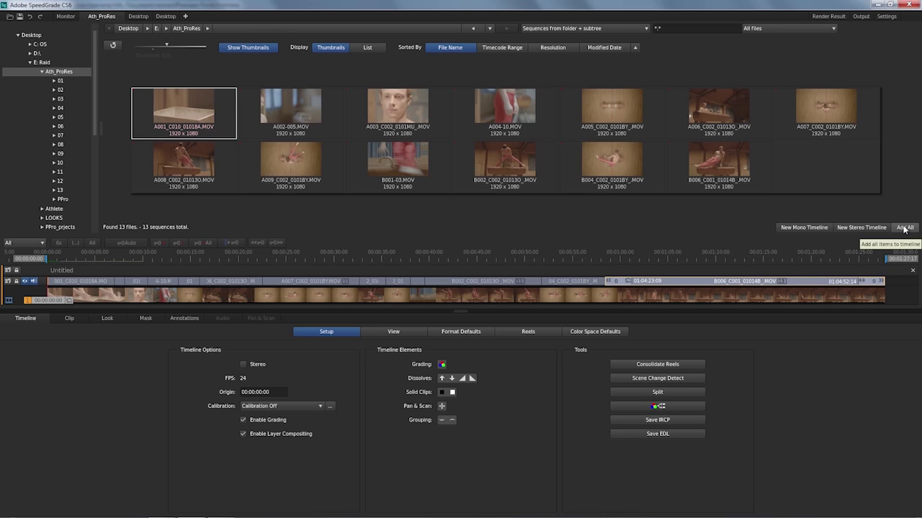
pyautogui.press('Tab')
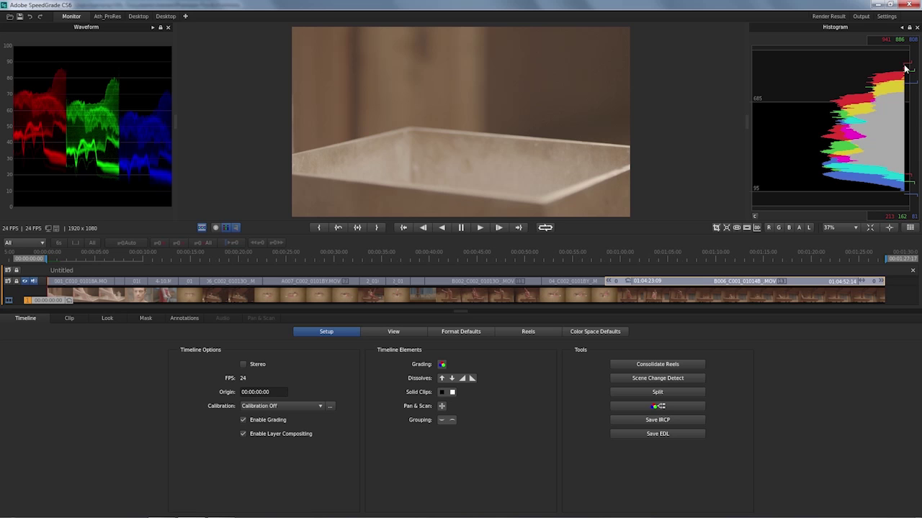
# - Delete the 13-clip Untitled timeline, confirming in the Delete Timeline dialog
pyautogui.click(912, 271)
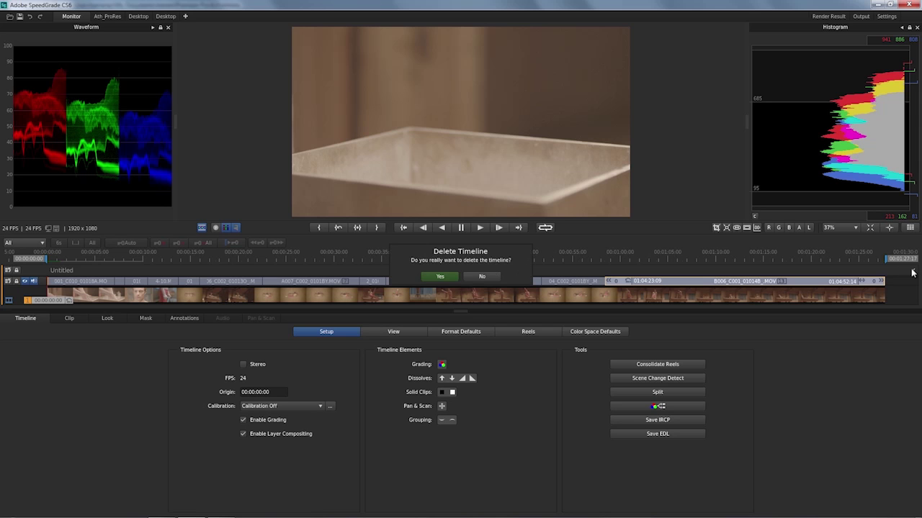
pyautogui.press('Return')
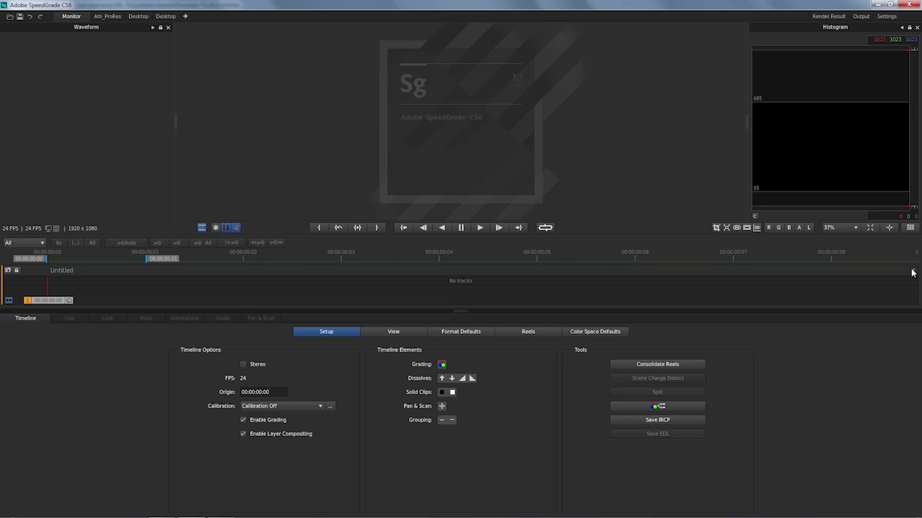
# - Send the Athlete sequence from Premiere to SpeedGrade, saving Athlete.ircp in PPro_prjects
pyautogui.hotkey('alt', 'Tab')
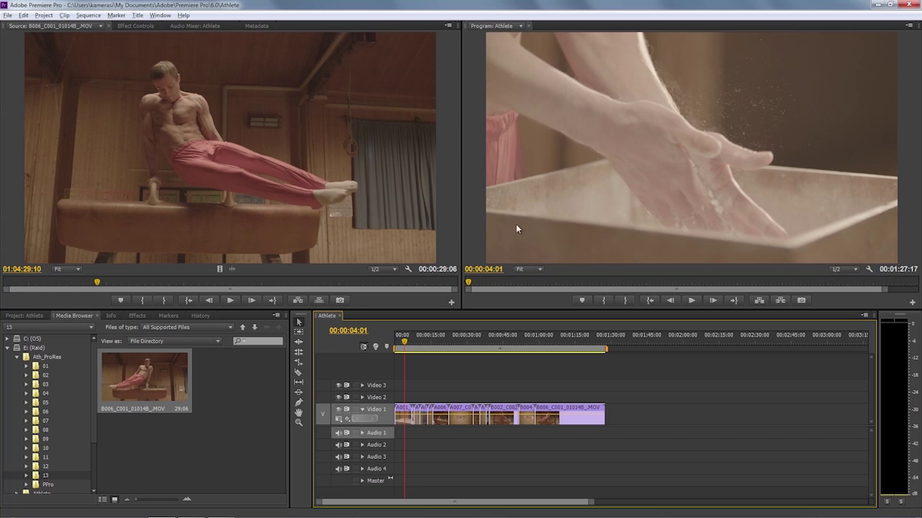
pyautogui.click(7, 15)
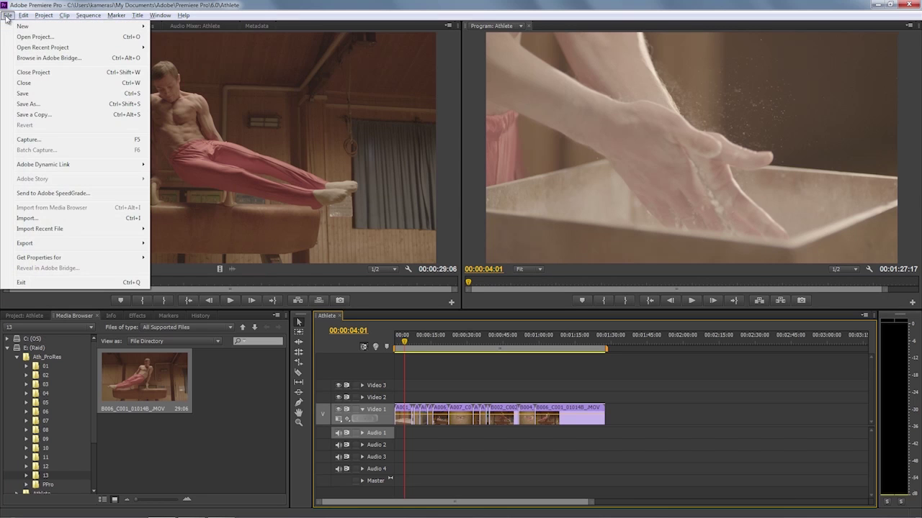
pyautogui.click(45, 195)
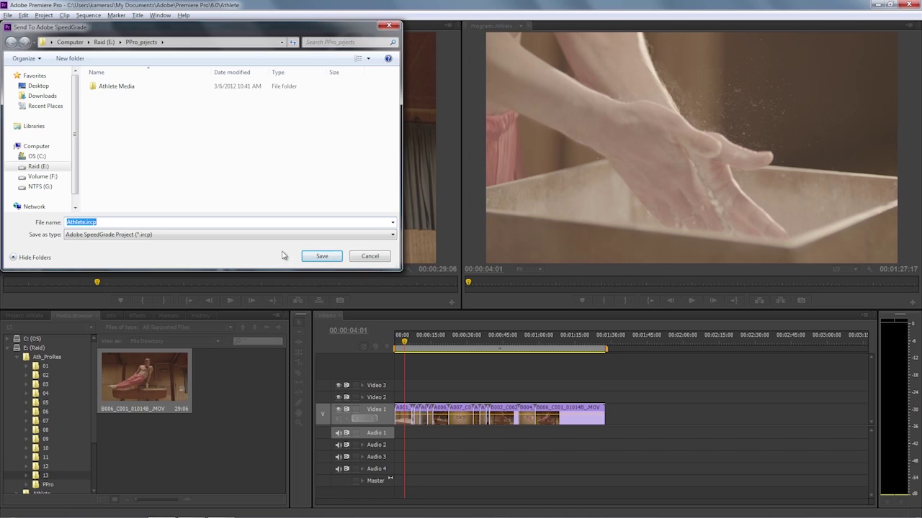
pyautogui.click(321, 257)
pyautogui.click(375, 258)
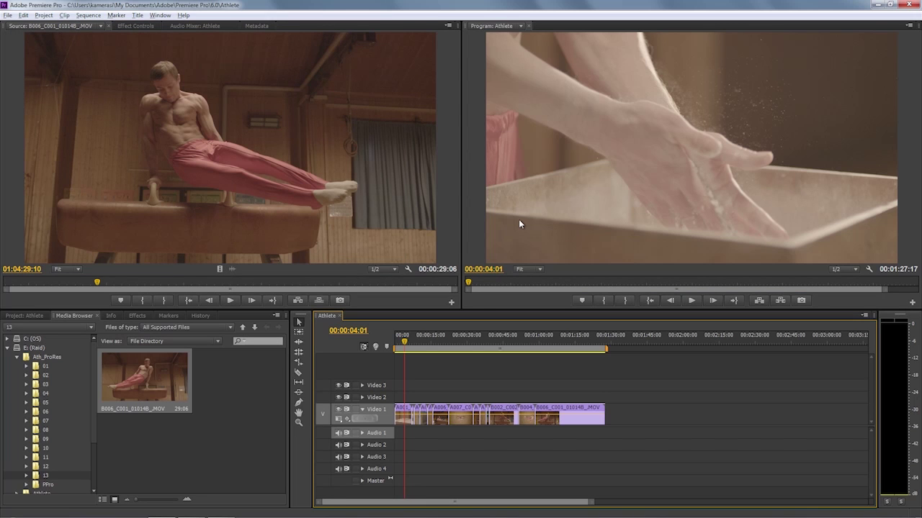
# - List the PPro_prjects folder's Athlete.edl and Athlete.ircp in SpeedGrade and select Athlete.ircp
pyautogui.hotkey('alt', 'Tab')
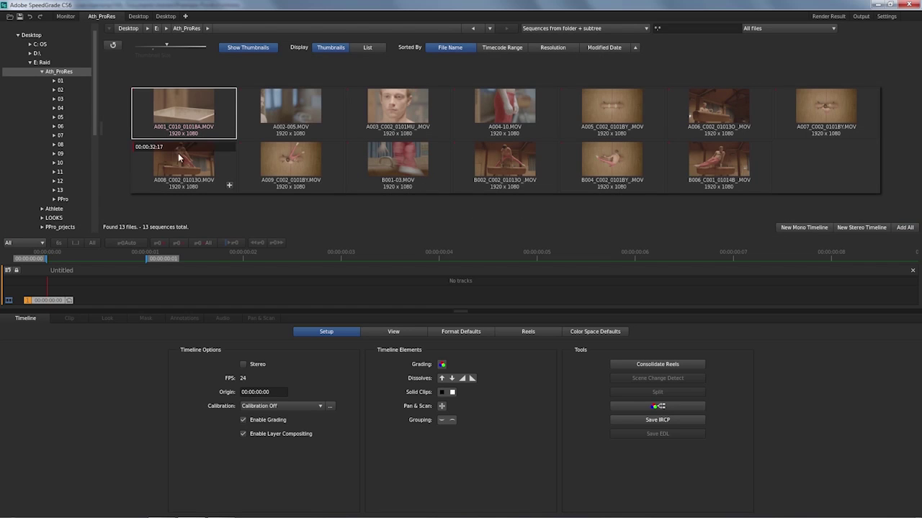
pyautogui.scroll(-2, 59, 212)
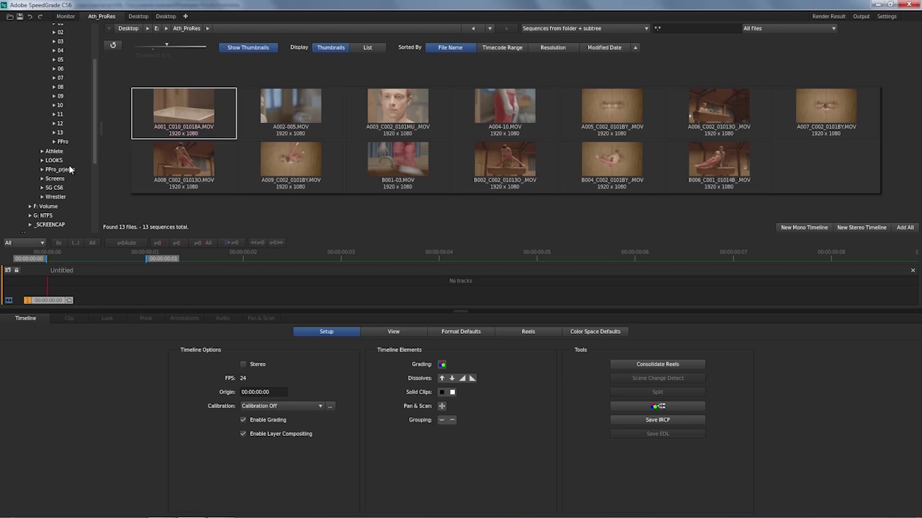
pyautogui.click(65, 171)
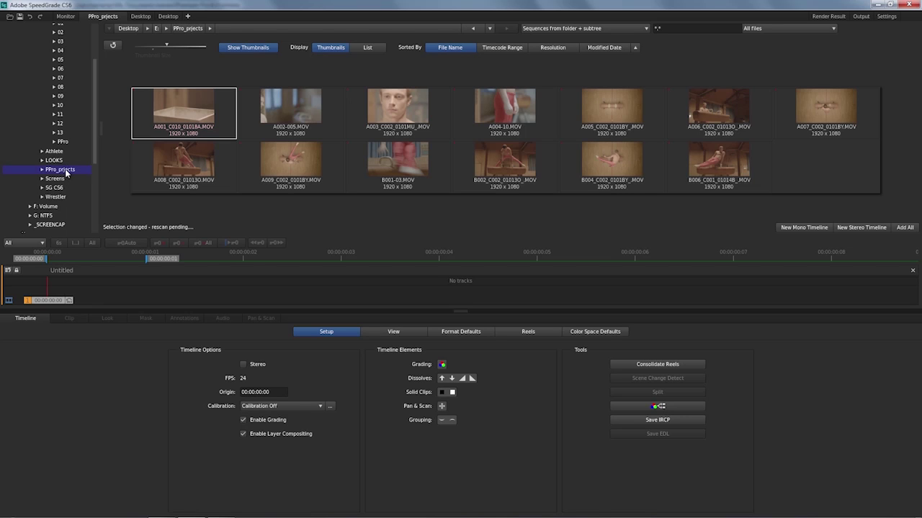
pyautogui.click(631, 28)
pyautogui.click(617, 34)
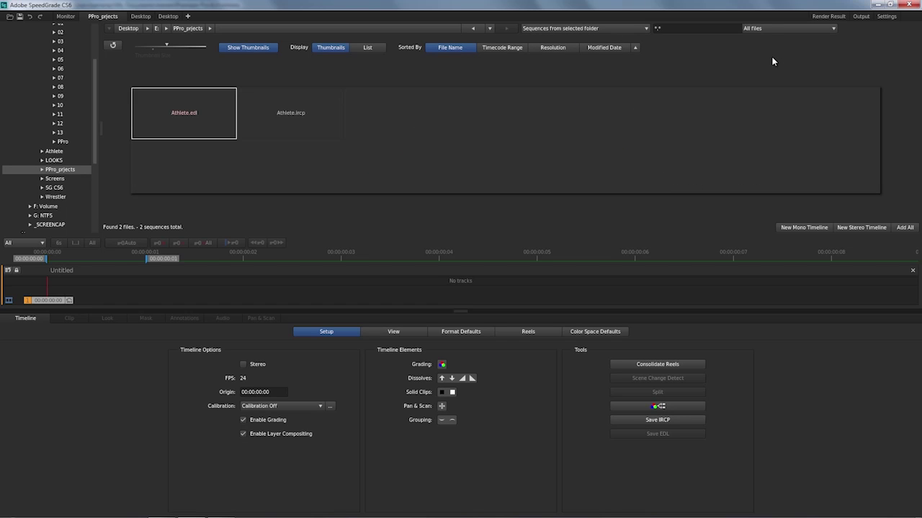
pyautogui.click(297, 118)
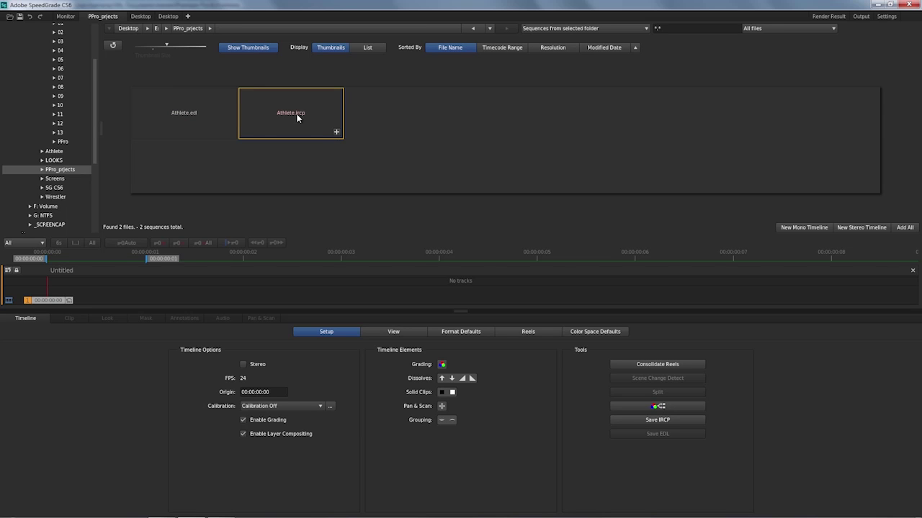
# - Load Athlete.ircp with its clips and Athlete.wav audio, then begin deleting that timeline
pyautogui.doubleClick(297, 118)
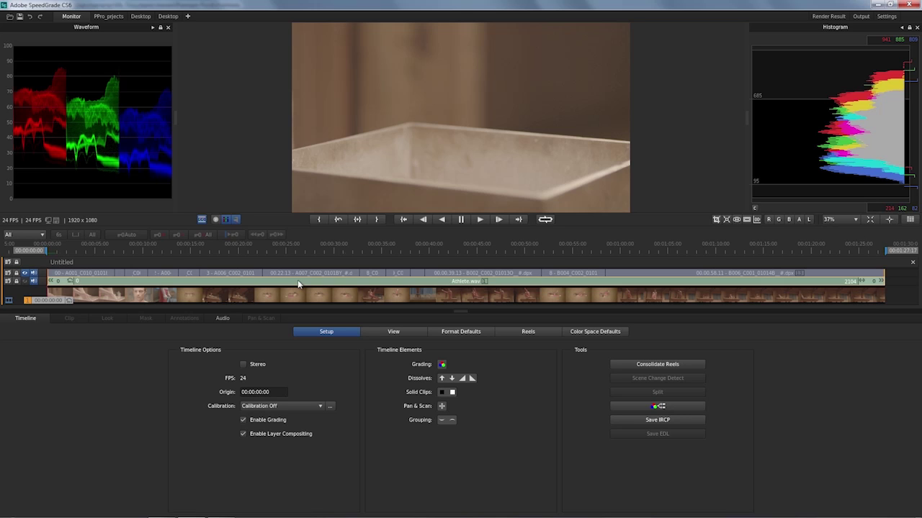
pyautogui.click(912, 264)
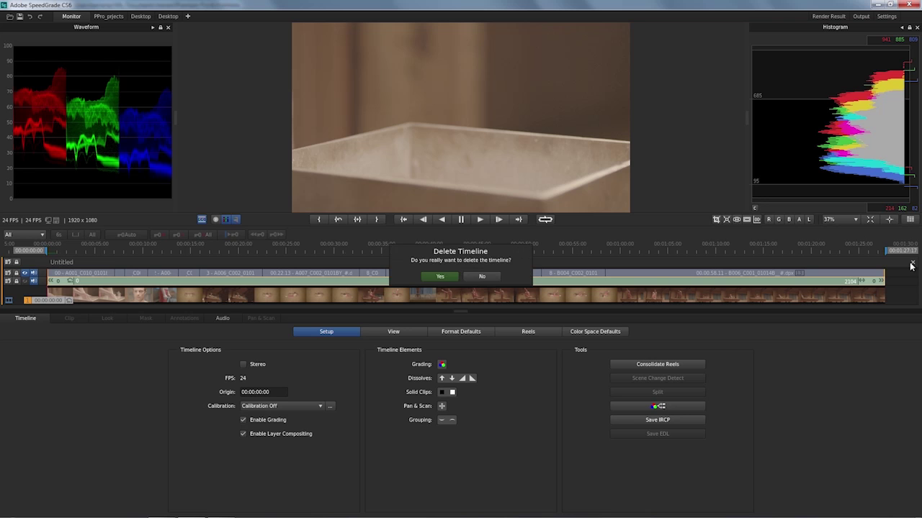
# - Confirm the timeline deletion and export the Athlete sequence as a CMX3600 EDL with default settings
pyautogui.press('Return')
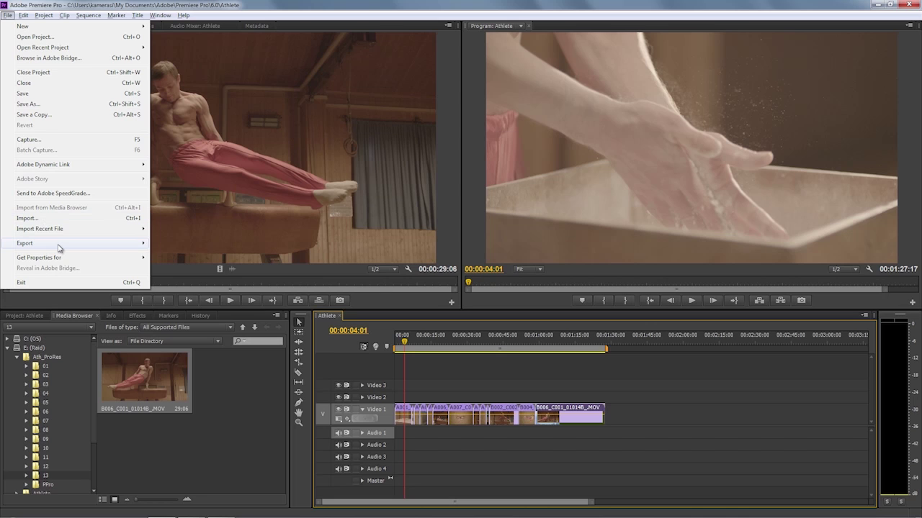
pyautogui.moveTo(61, 247)
pyautogui.click(187, 277)
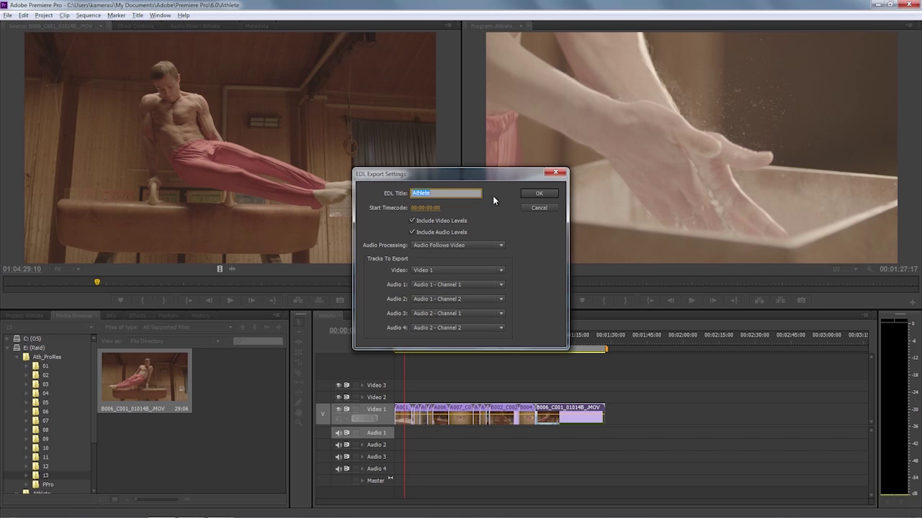
pyautogui.click(541, 194)
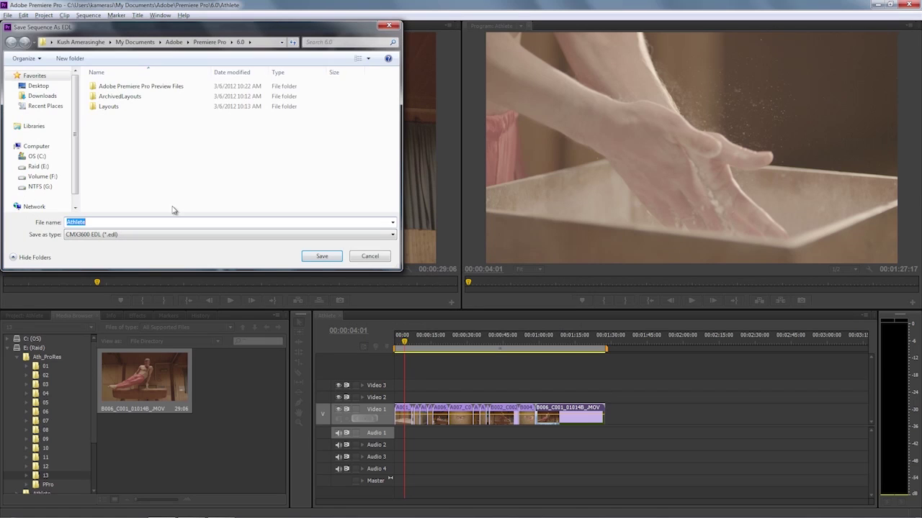
# - Save the EDL as Athlete2 on the Raid (E:) drive
pyautogui.click(48, 168)
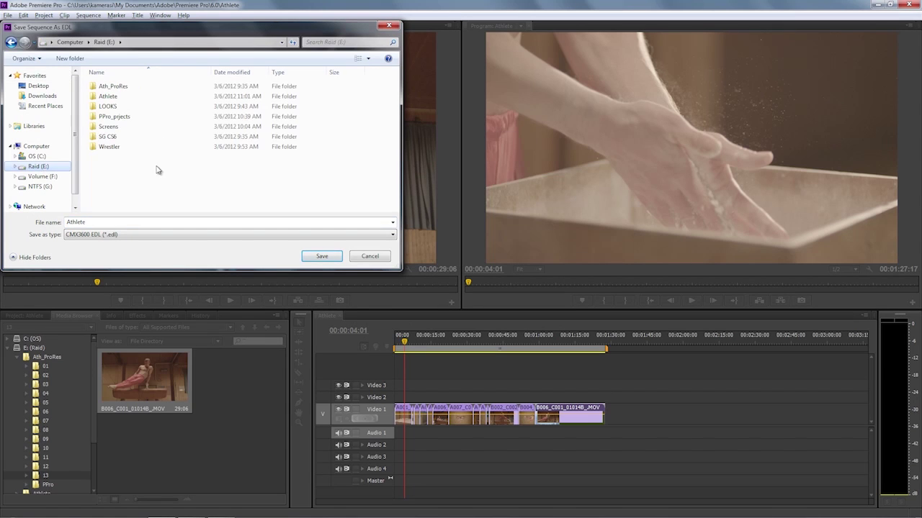
pyautogui.click(130, 118)
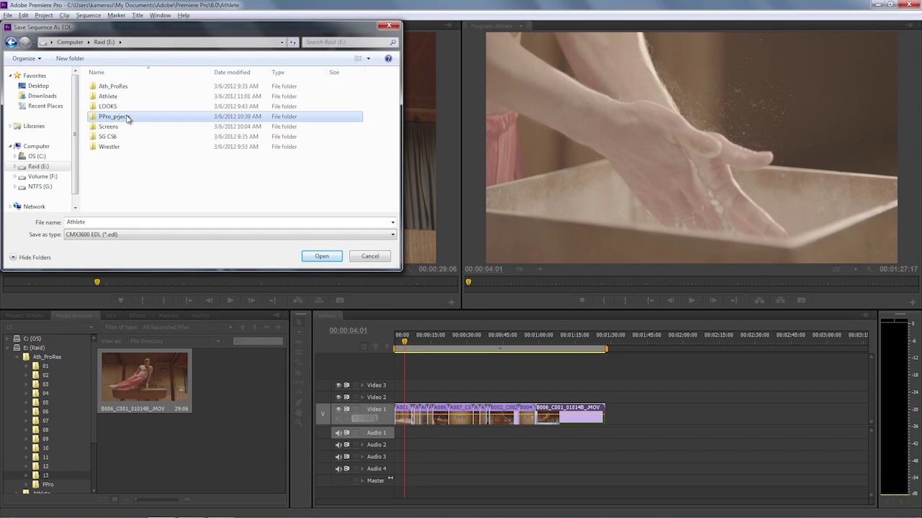
pyautogui.click(149, 222)
pyautogui.click(149, 221)
pyautogui.write('2')
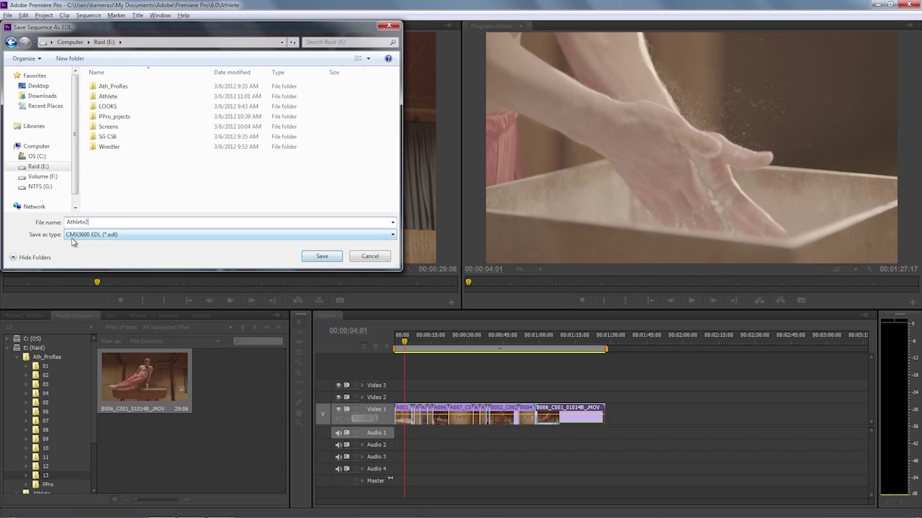
pyautogui.click(337, 257)
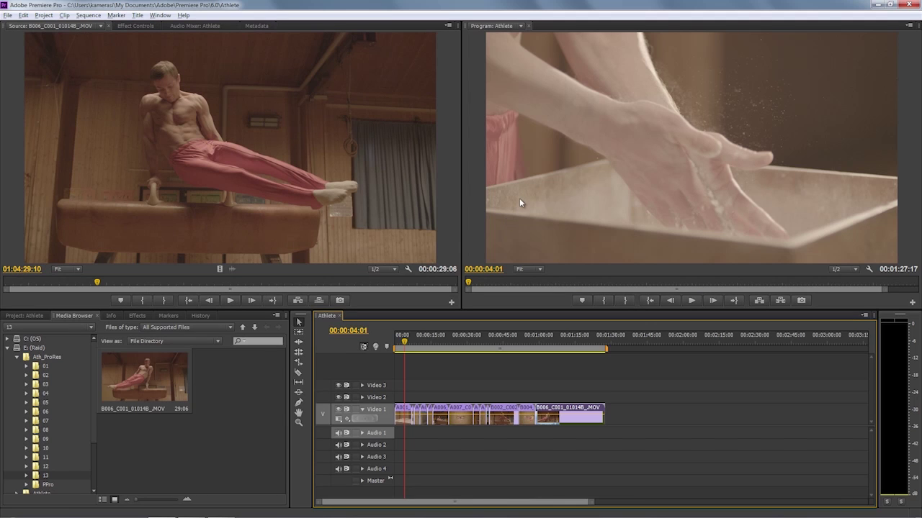
# - Load Athlete.edl from PPro_prjects as the Athlete timeline in SpeedGrade
pyautogui.hotkey('alt', 'Tab')
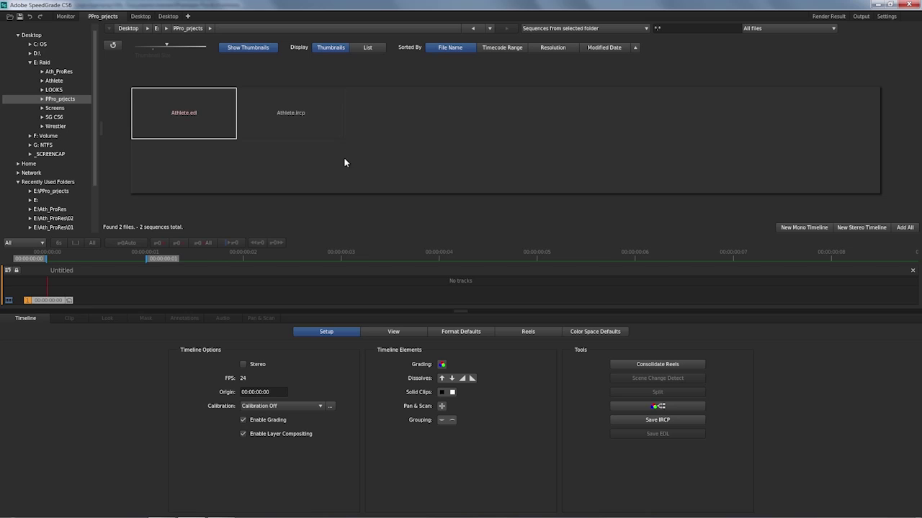
pyautogui.doubleClick(185, 115)
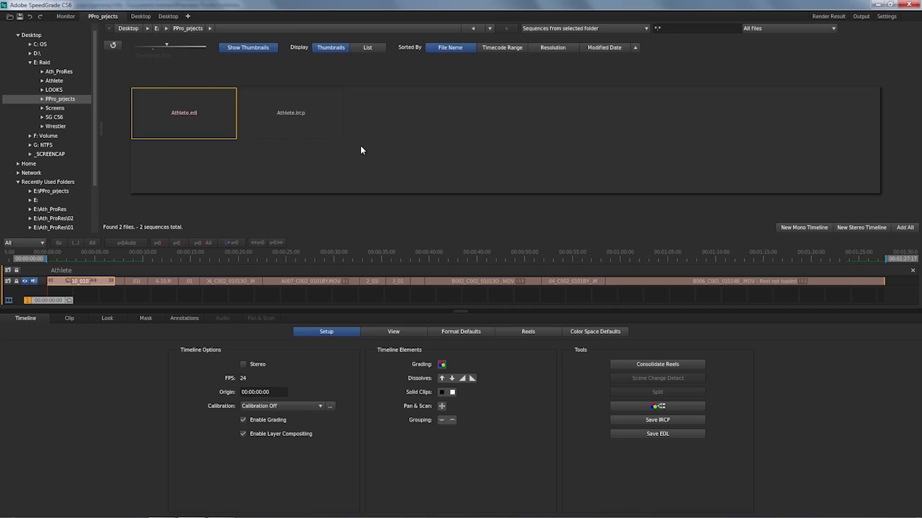
# - Show the Reels tab and list all 13 Ath_ProRes clips via 'Sequences from folder + subtree'
pyautogui.click(528, 331)
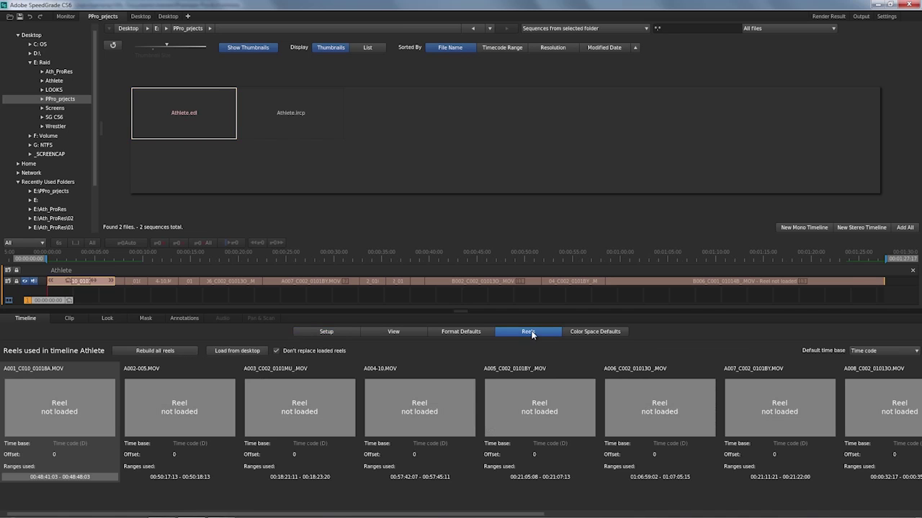
pyautogui.click(60, 72)
pyautogui.click(42, 72)
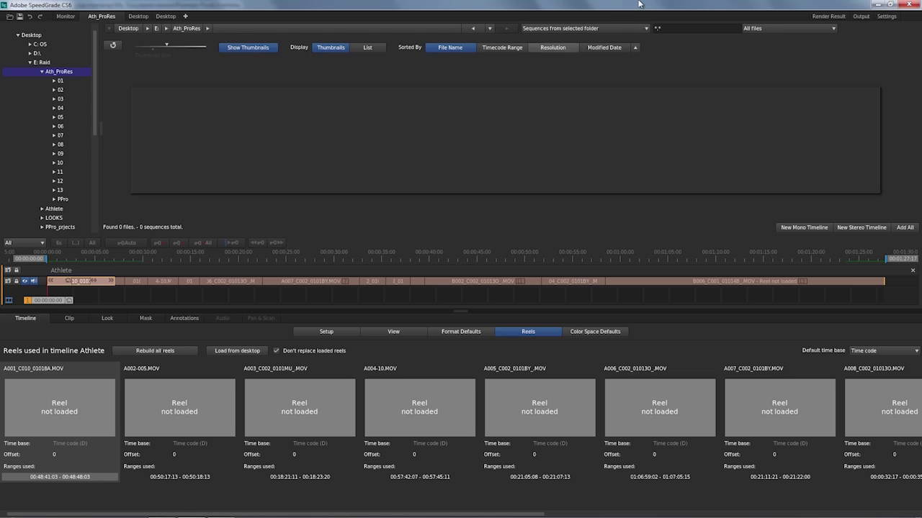
pyautogui.click(618, 29)
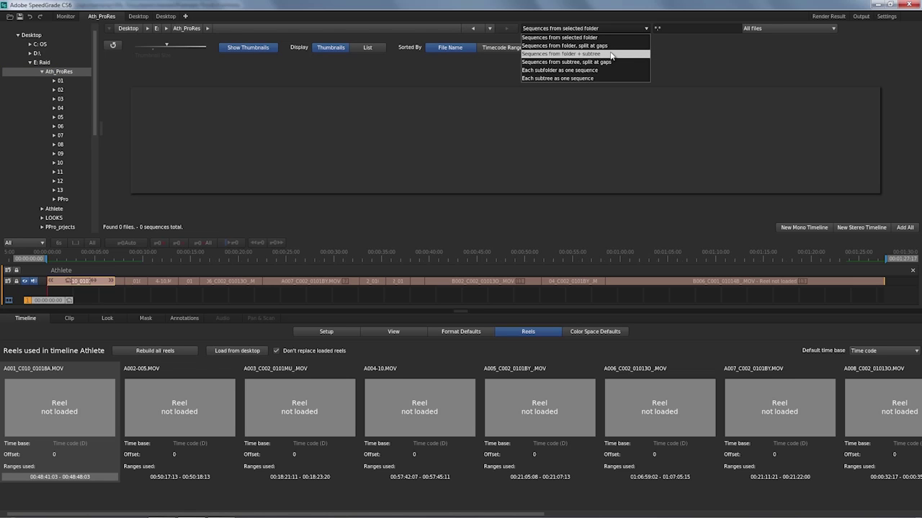
pyautogui.click(611, 54)
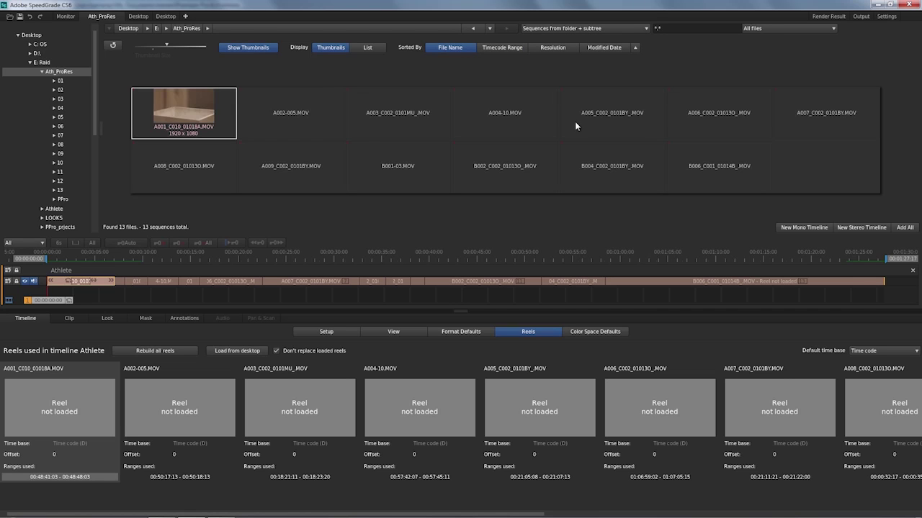
# - Conform the Athlete timeline reels to the listed ProRes clips with Load from desktop
pyautogui.click(242, 351)
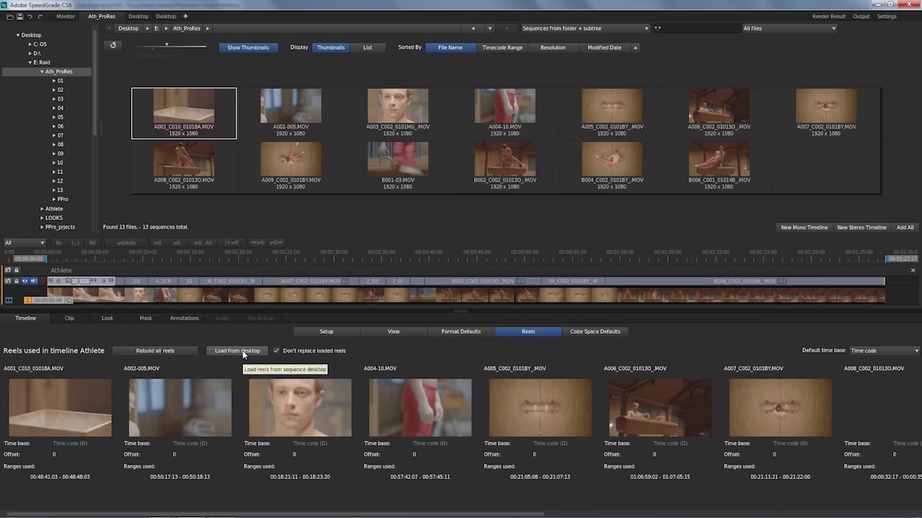